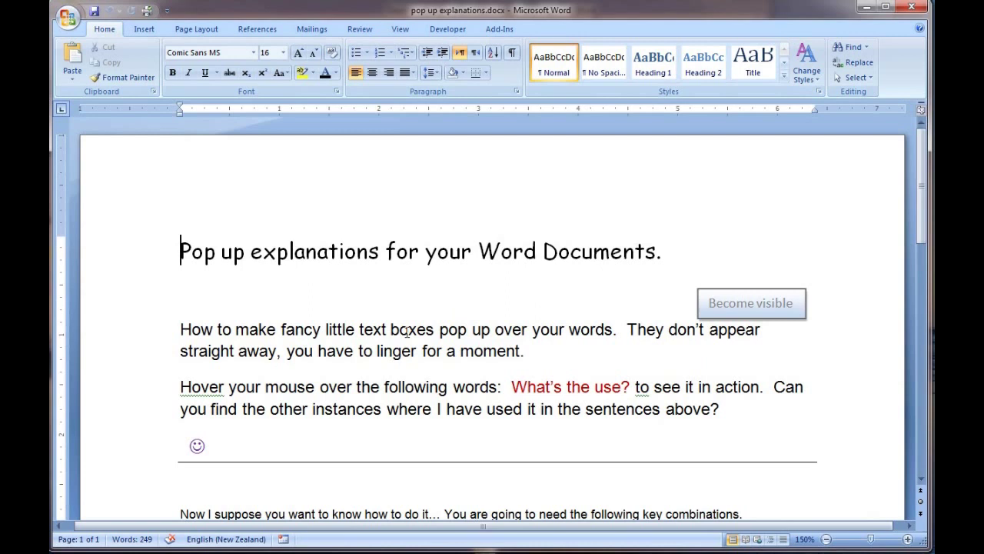
Minimize the pop-up explanations demo to bring Teaching the reading programme.docx into view
{"action": "mouse_move", "coordinate": [406, 332]}
{"action": "mouse_move", "coordinate": [629, 410]}
{"action": "mouse_move", "coordinate": [592, 329]}
{"action": "left_click", "coordinate": [868, 7]}
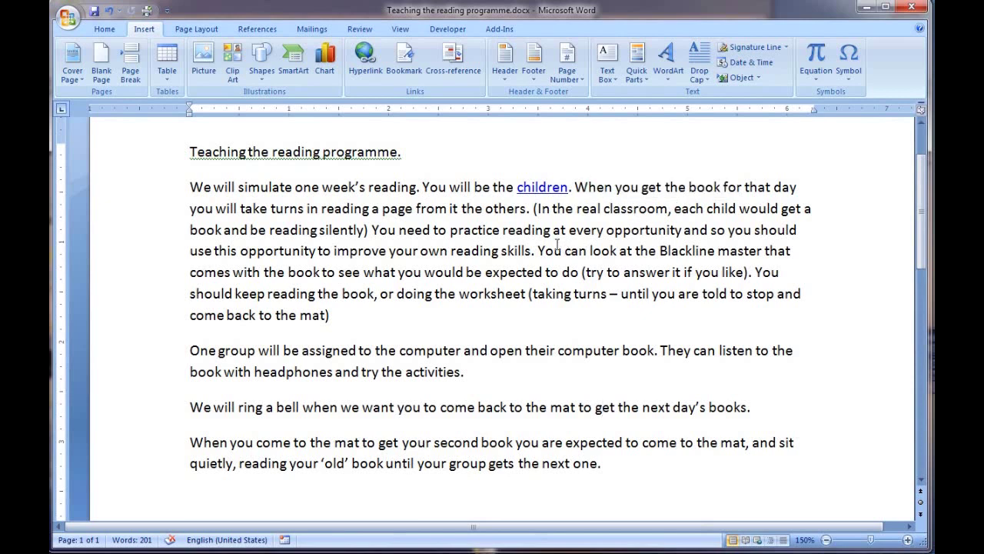
Hyperlink 'book' to the top of the document with the ScreenTip 'journal, newspaper'
{"action": "left_click_drag", "start_coordinate": [721, 187], "coordinate": [691, 190]}
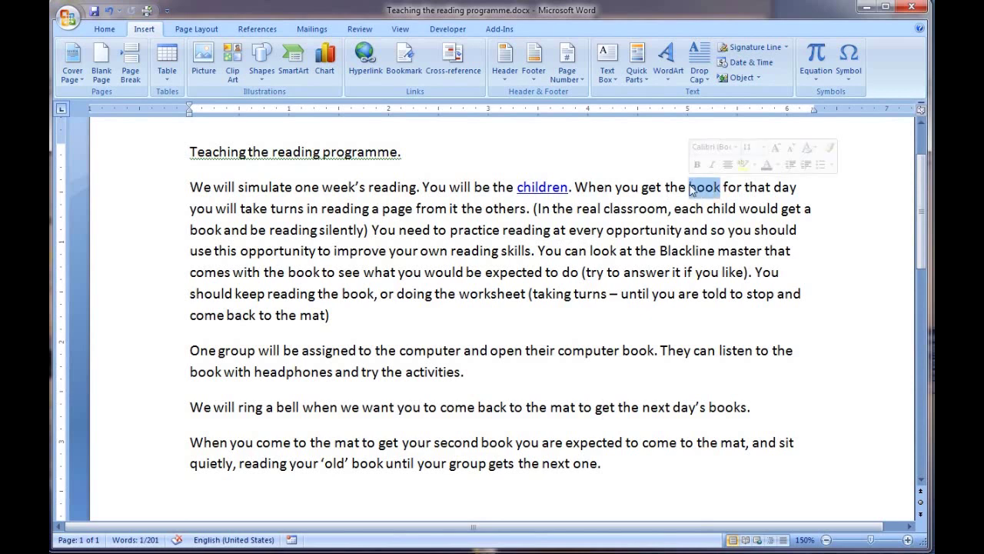
{"action": "right_click", "coordinate": [708, 189]}
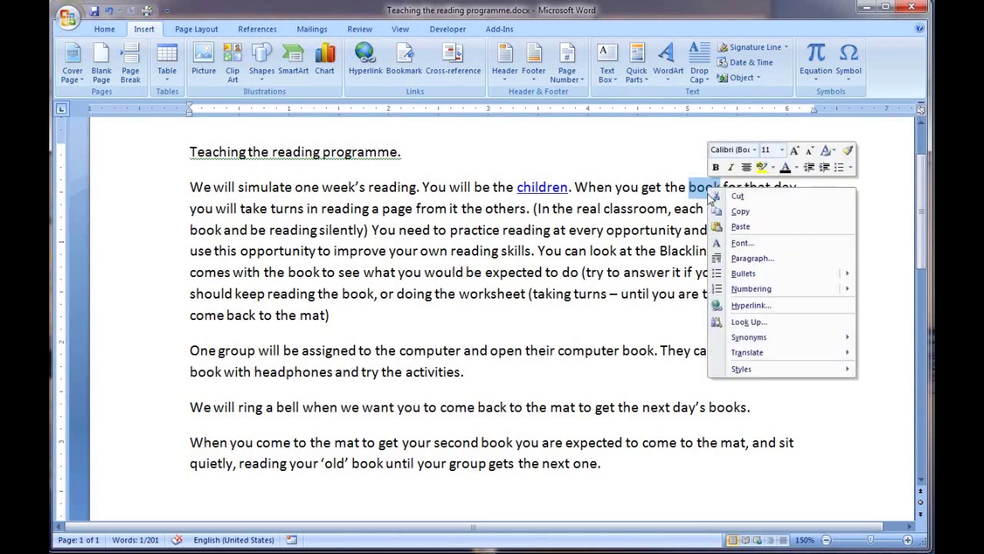
{"action": "left_click", "coordinate": [744, 307]}
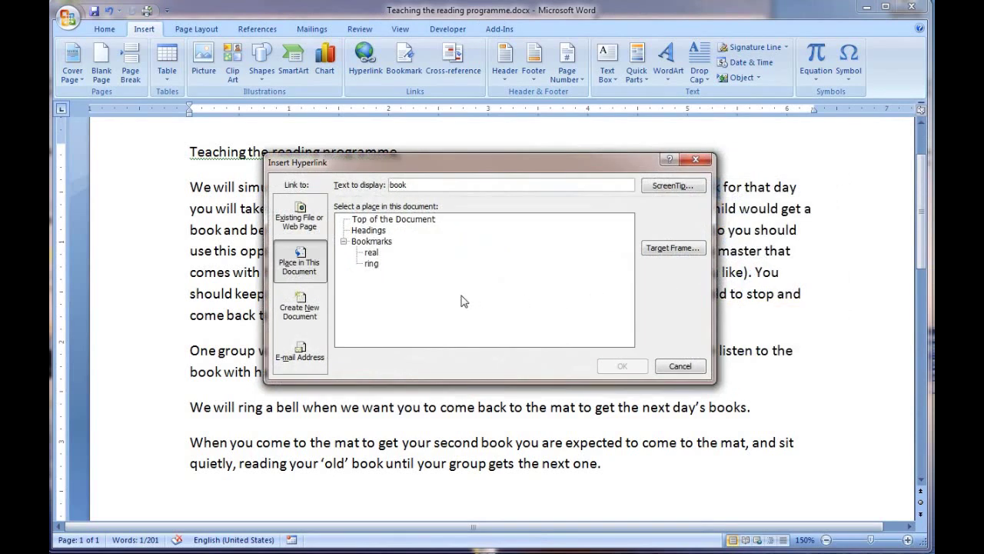
{"action": "left_click", "coordinate": [665, 189]}
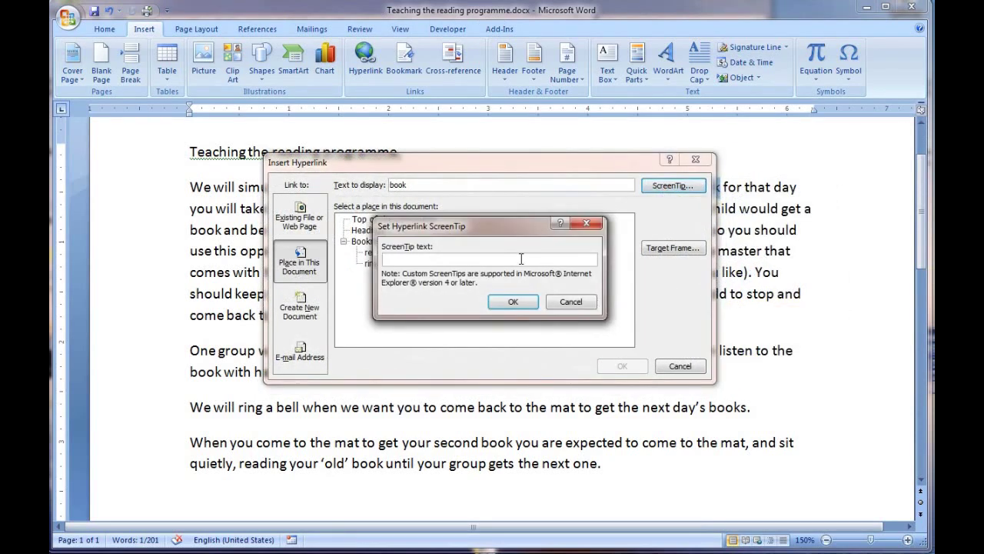
{"action": "type", "text": "jopu"}
{"action": "type", "text": "ur"}
{"action": "type", "text": "nal"}
{"action": "type", "text": ", "}
{"action": "type", "text": "newspa"}
{"action": "type", "text": "per"}
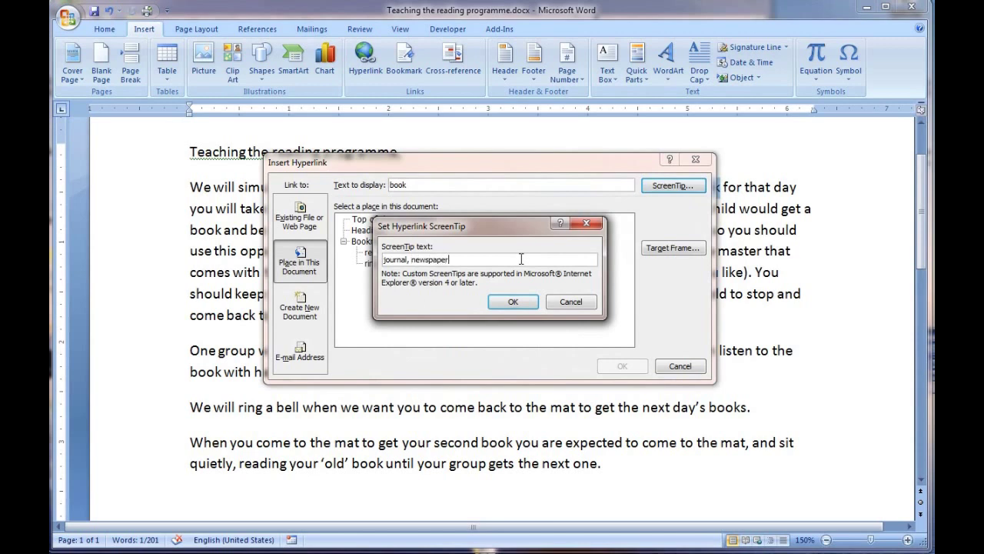
{"action": "left_click", "coordinate": [513, 301]}
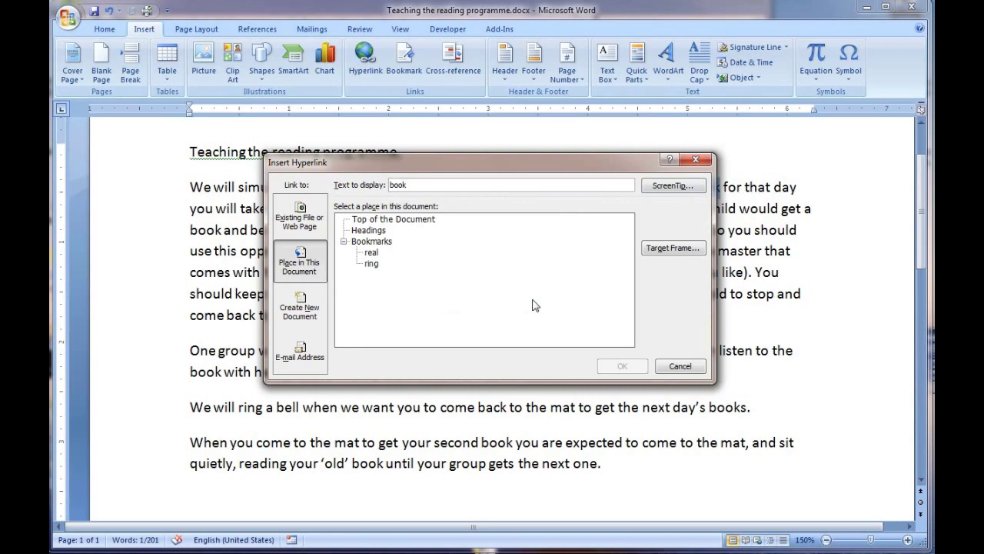
{"action": "left_click", "coordinate": [392, 221]}
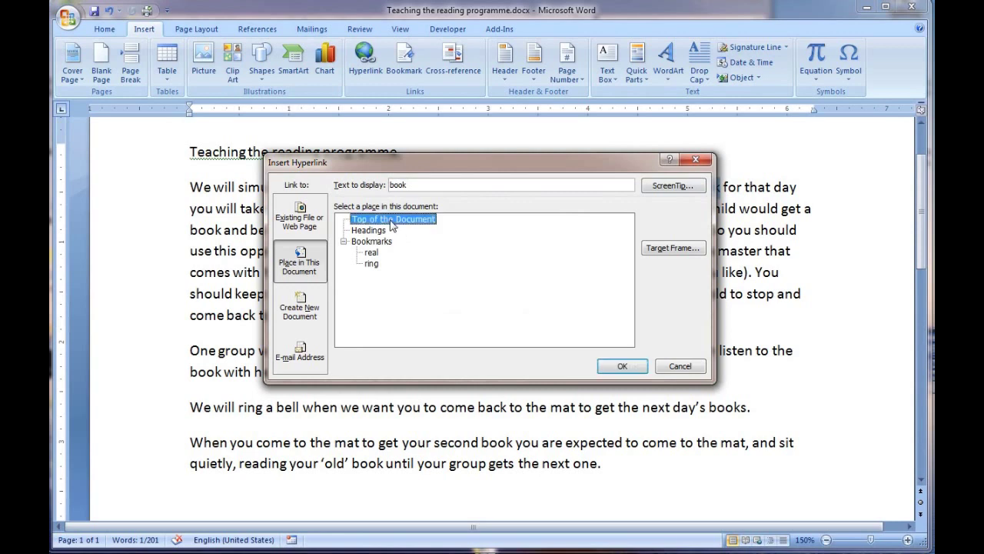
{"action": "left_click", "coordinate": [622, 366]}
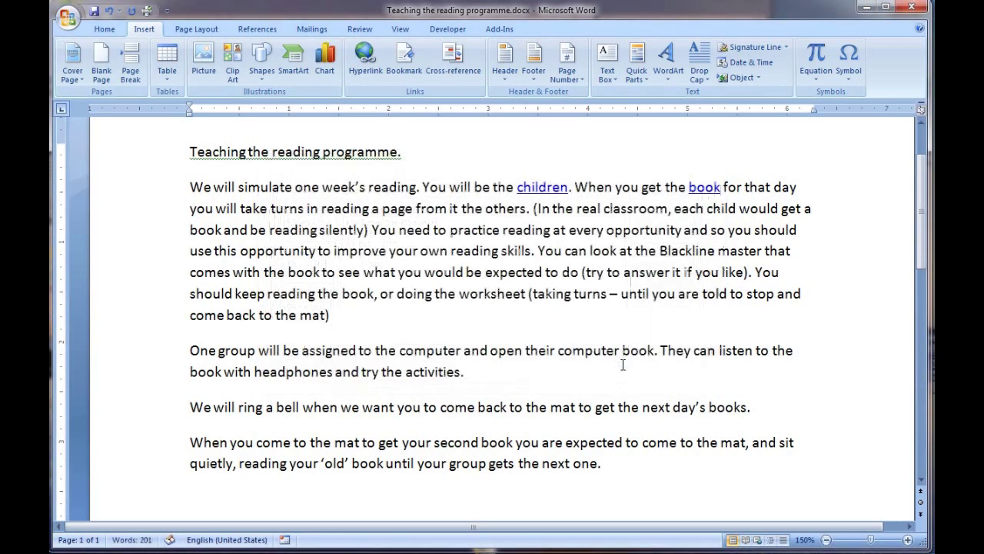
{"action": "mouse_move", "coordinate": [708, 193]}
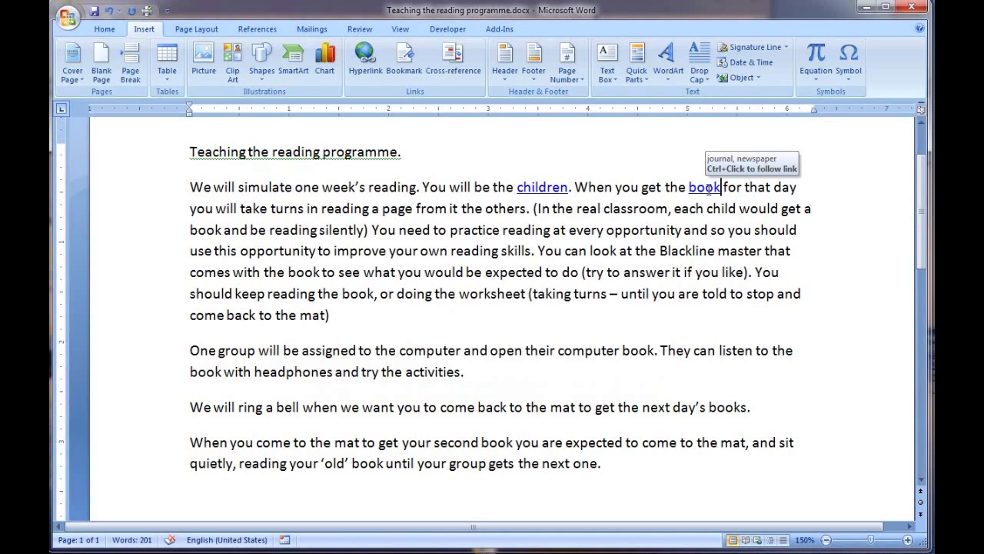
{"action": "mouse_move", "coordinate": [654, 210]}
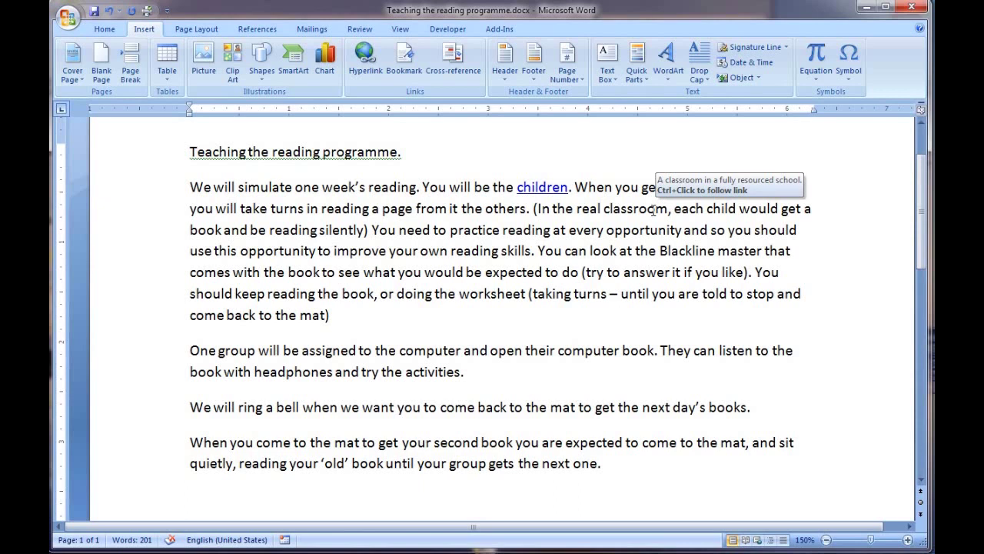
{"action": "double_click", "coordinate": [698, 186]}
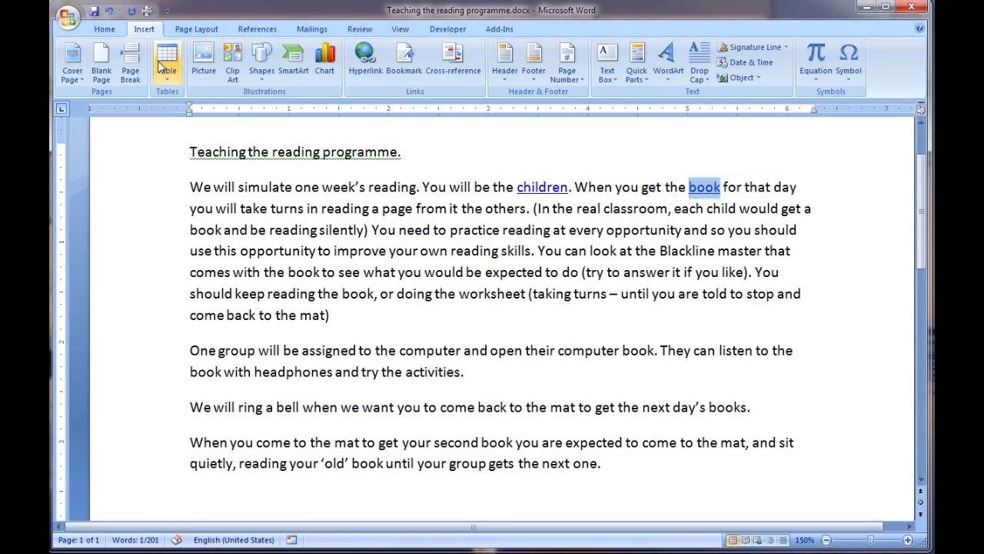
Remove the underline from the 'book' link and colour it black like the surrounding text
{"action": "left_click", "coordinate": [104, 30]}
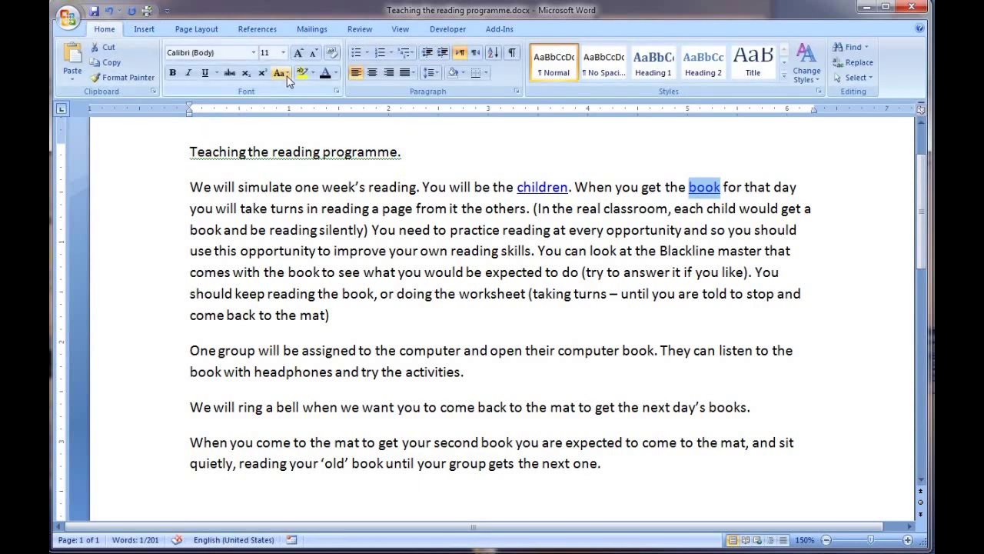
{"action": "left_click", "coordinate": [206, 73]}
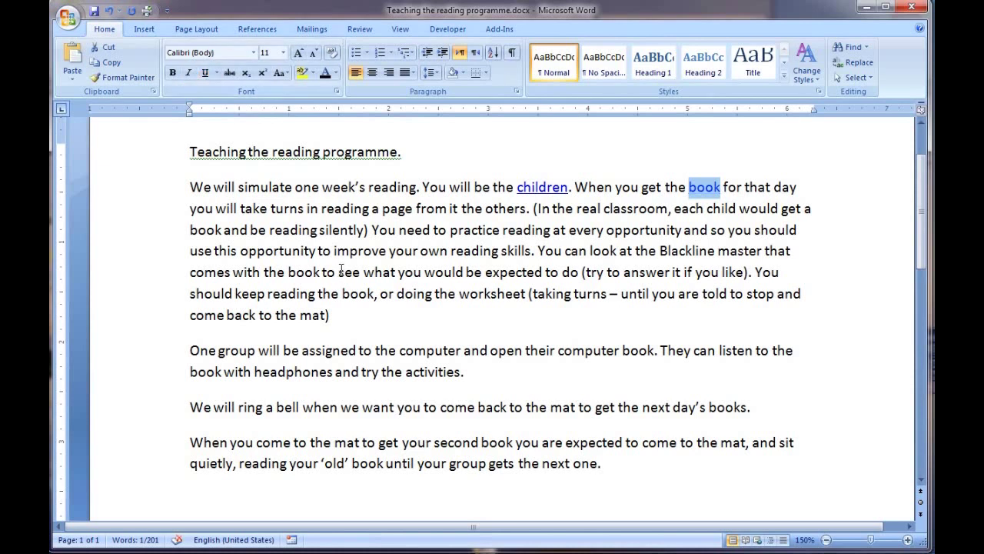
{"action": "left_click", "coordinate": [335, 72]}
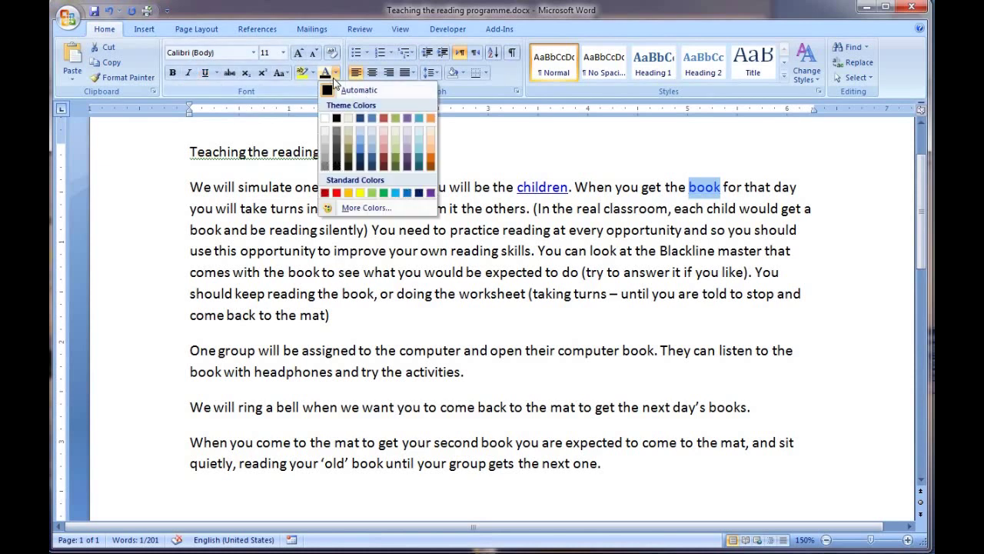
{"action": "left_click", "coordinate": [338, 123]}
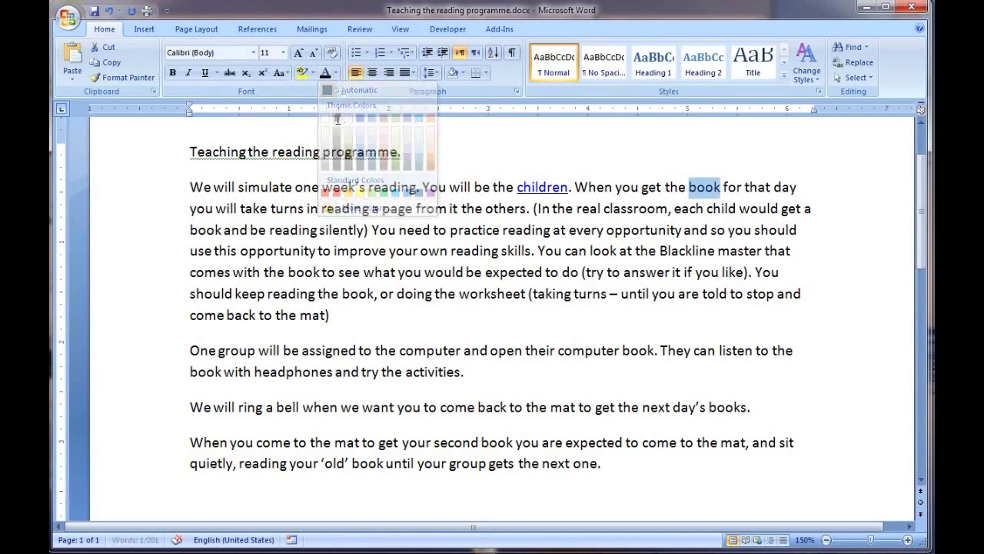
{"action": "left_click", "coordinate": [452, 251]}
{"action": "mouse_move", "coordinate": [714, 187]}
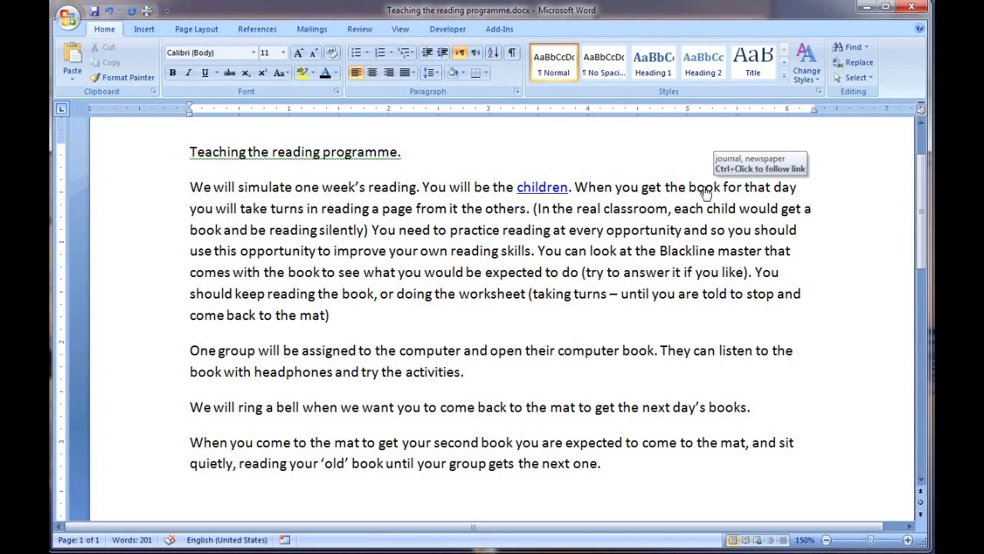
Follow the 'book' and 'real classroom' links so both turn visited purple
{"action": "left_click", "coordinate": [706, 191], "text": "ctrl"}
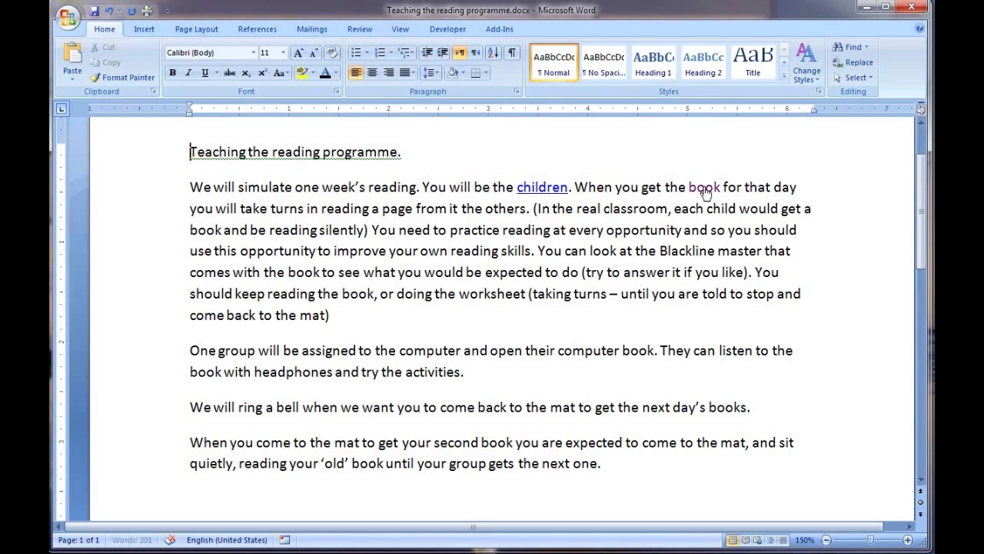
{"action": "left_click", "coordinate": [193, 151]}
{"action": "left_click", "coordinate": [645, 211]}
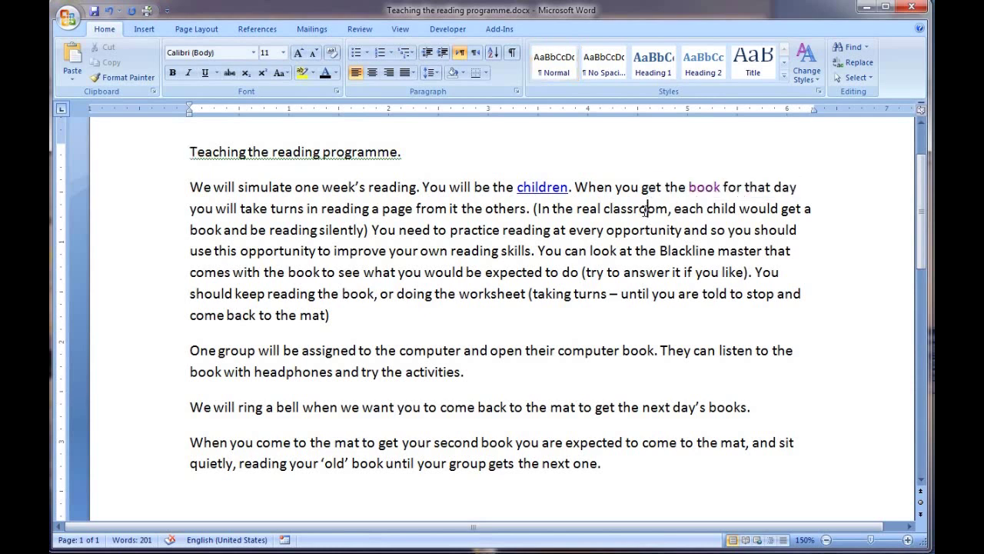
{"action": "left_click", "coordinate": [645, 211], "text": "ctrl"}
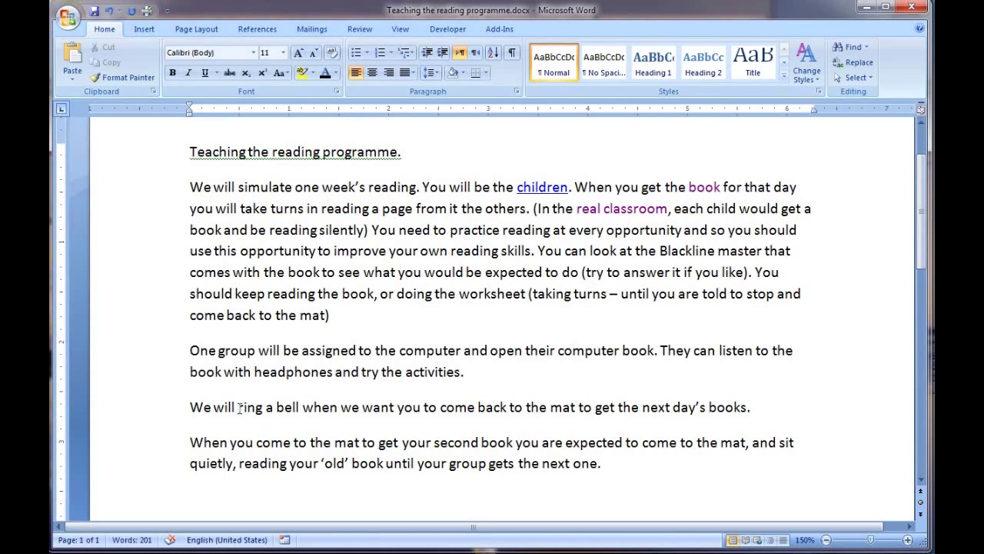
Hyperlink 'ring a bell' to the 'ring' bookmark with the ScreenTip 'play a sound'
{"action": "left_click_drag", "start_coordinate": [300, 408], "coordinate": [261, 410]}
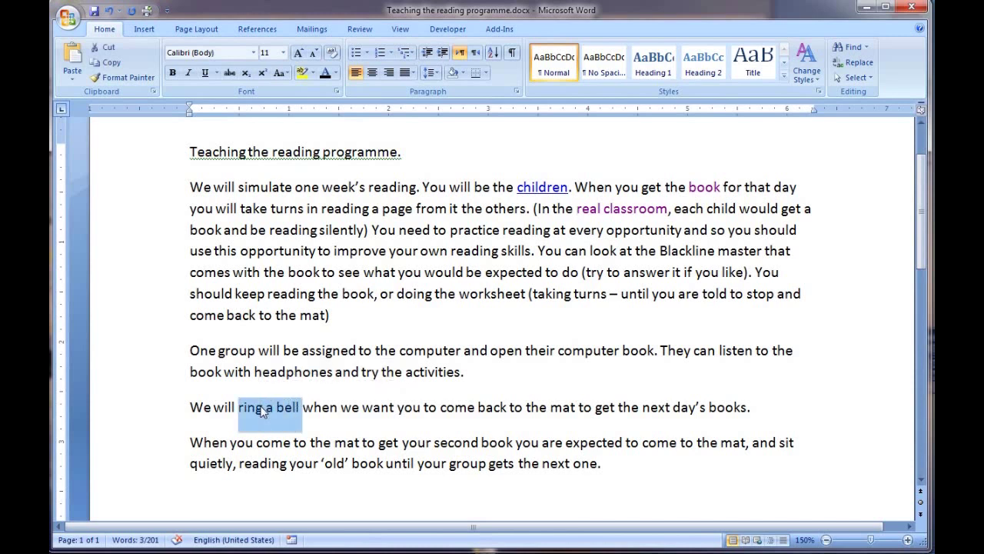
{"action": "left_click", "coordinate": [144, 31]}
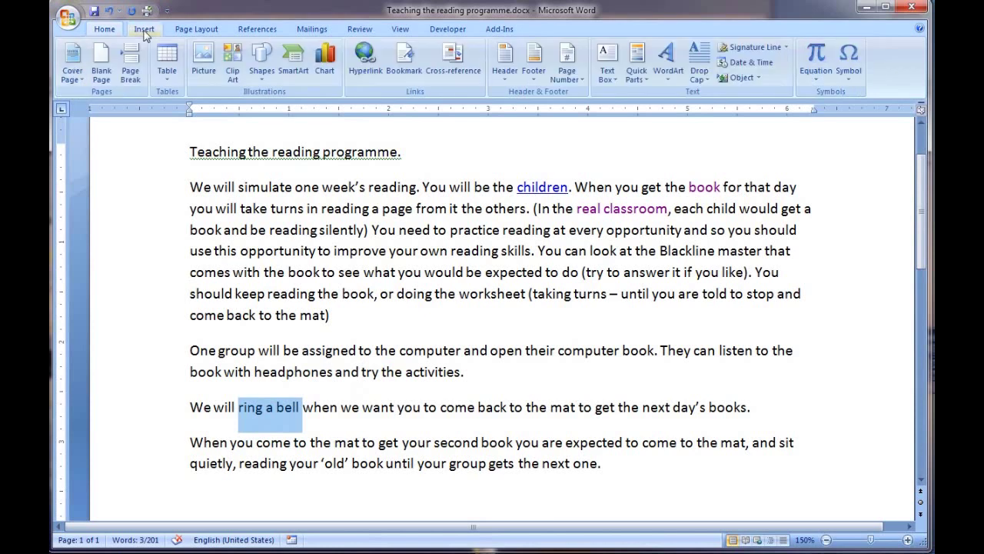
{"action": "left_click", "coordinate": [367, 60]}
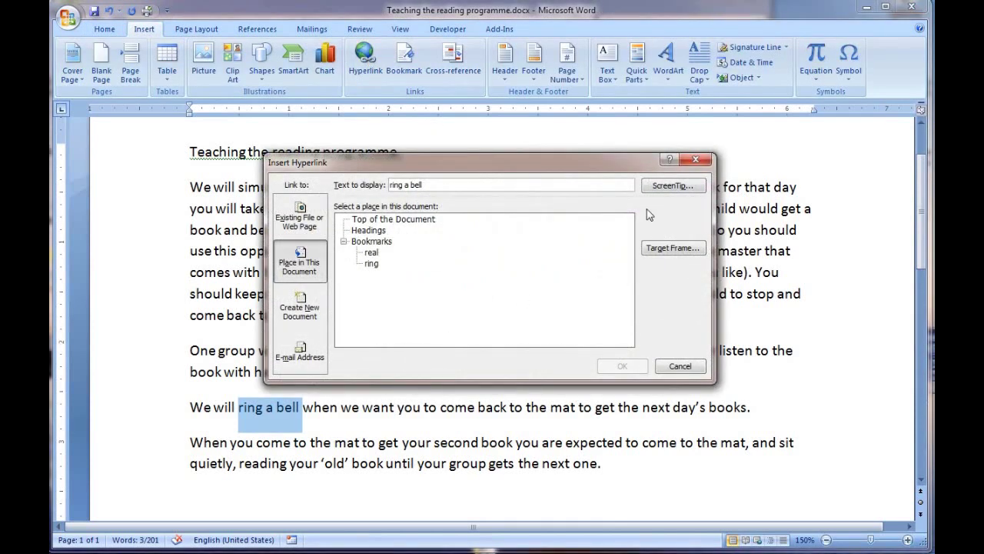
{"action": "left_click", "coordinate": [678, 185]}
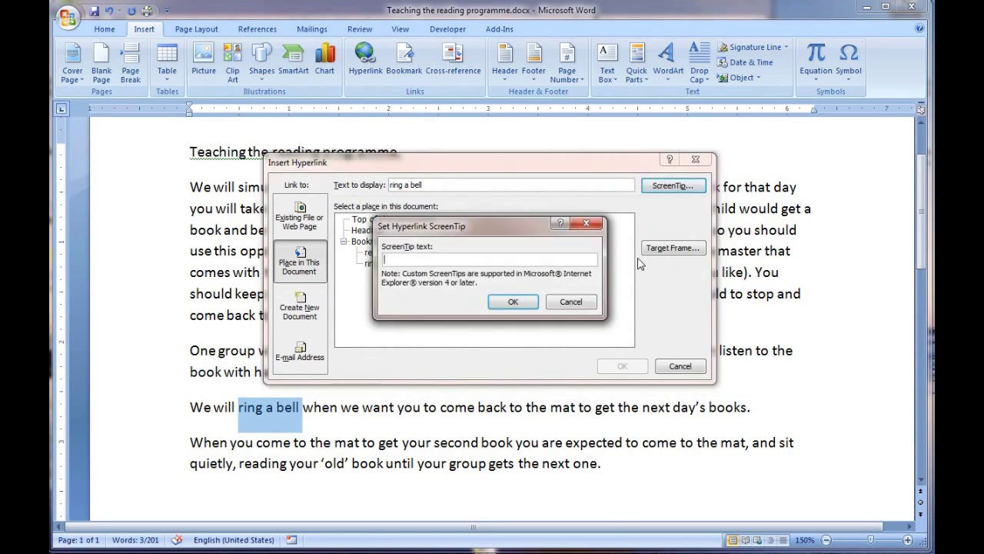
{"action": "type", "text": "play a sound"}
{"action": "left_click", "coordinate": [516, 302]}
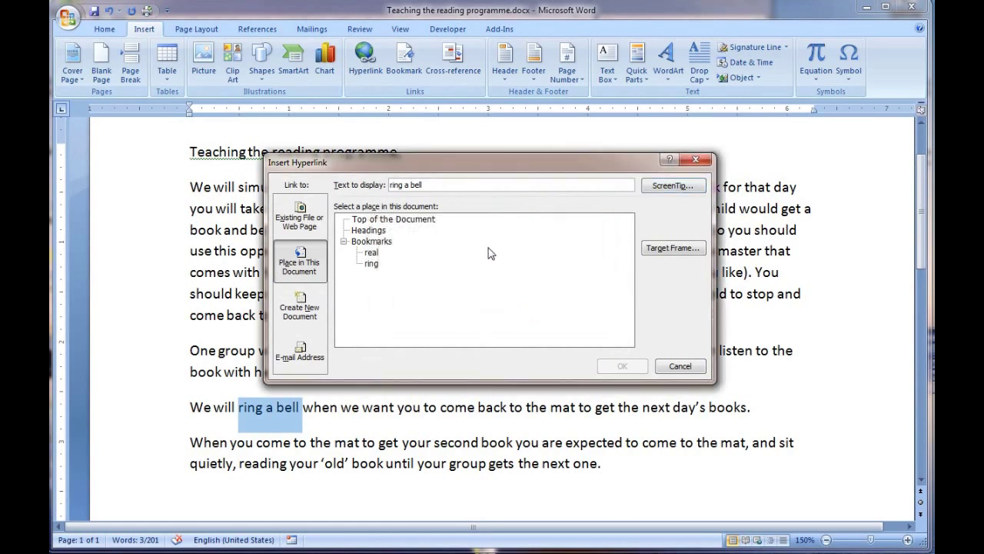
{"action": "left_click", "coordinate": [371, 264]}
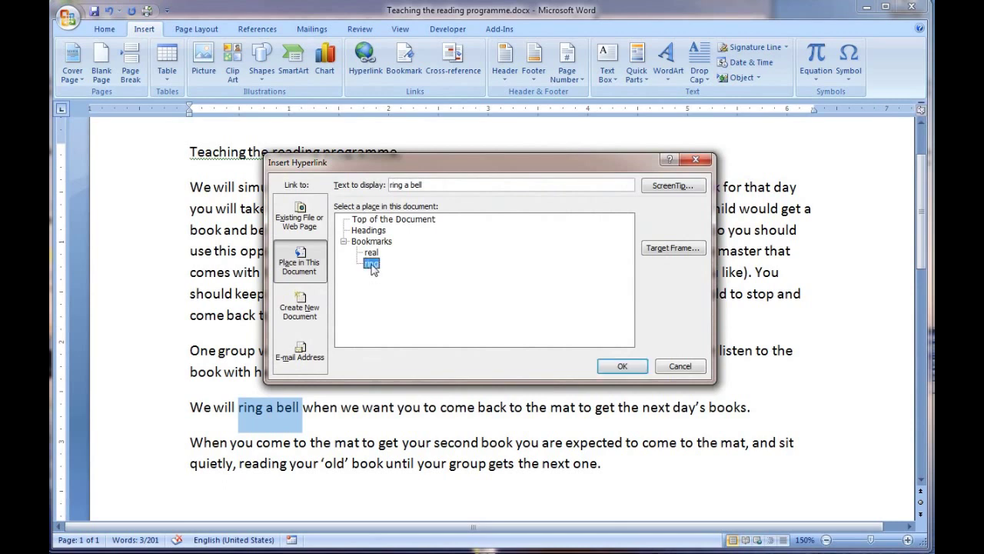
{"action": "left_click", "coordinate": [626, 367]}
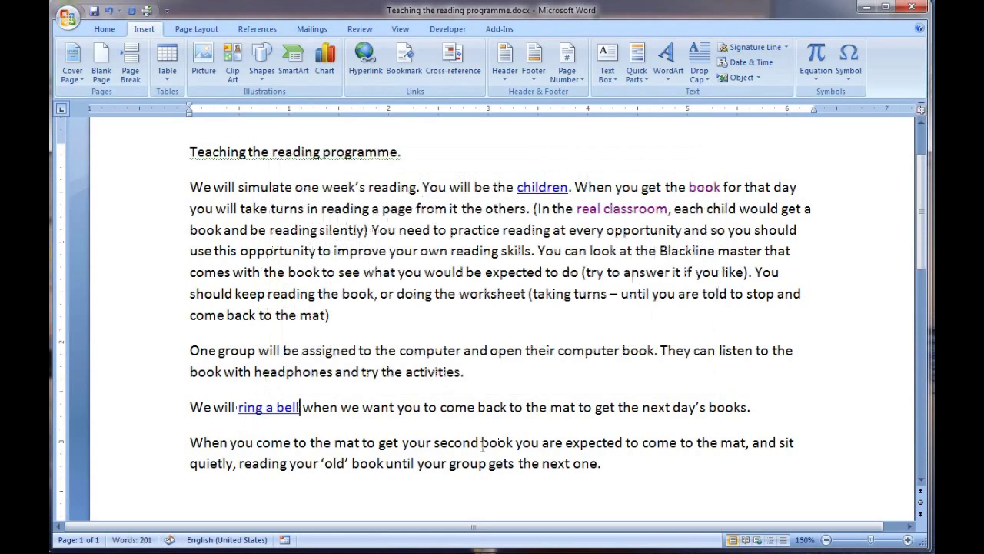
Follow the 'ring a bell' link to its bookmark, then scroll back up
{"action": "left_click", "coordinate": [283, 418], "text": "ctrl"}
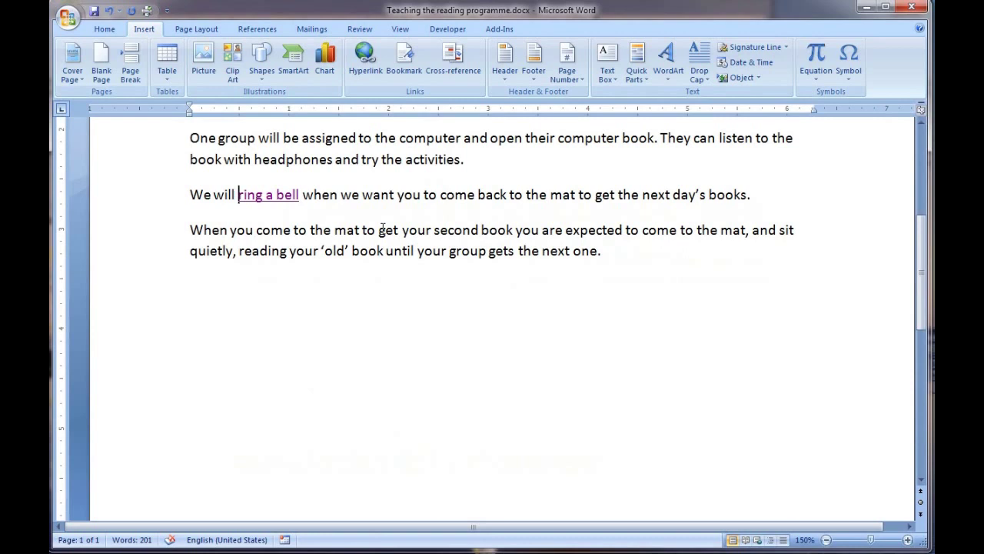
{"action": "scroll", "coordinate": [382, 228], "scroll_direction": "up", "scroll_amount": 5}
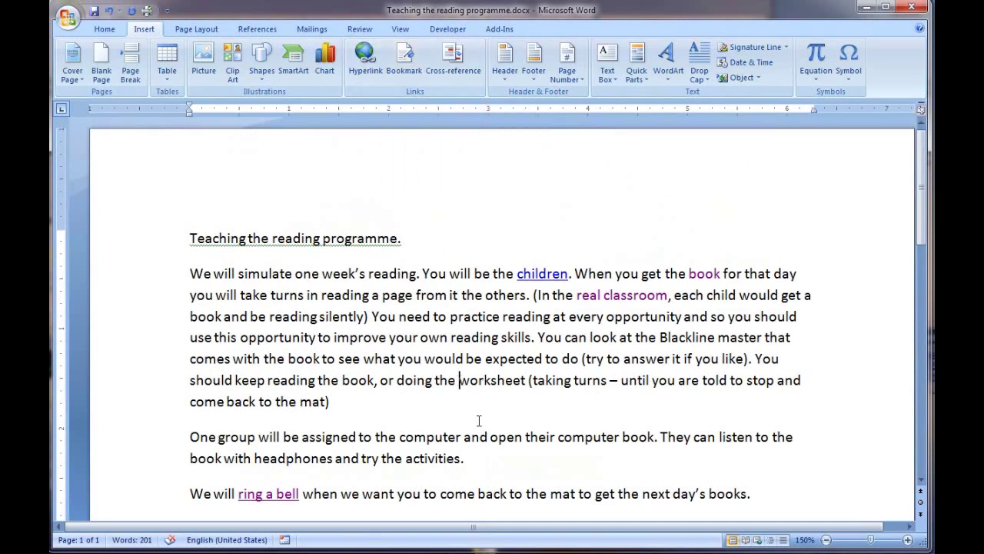
Add a bookmark named 'worksheet' just before the word worksheet
{"action": "left_click", "coordinate": [460, 380]}
{"action": "left_click", "coordinate": [404, 61]}
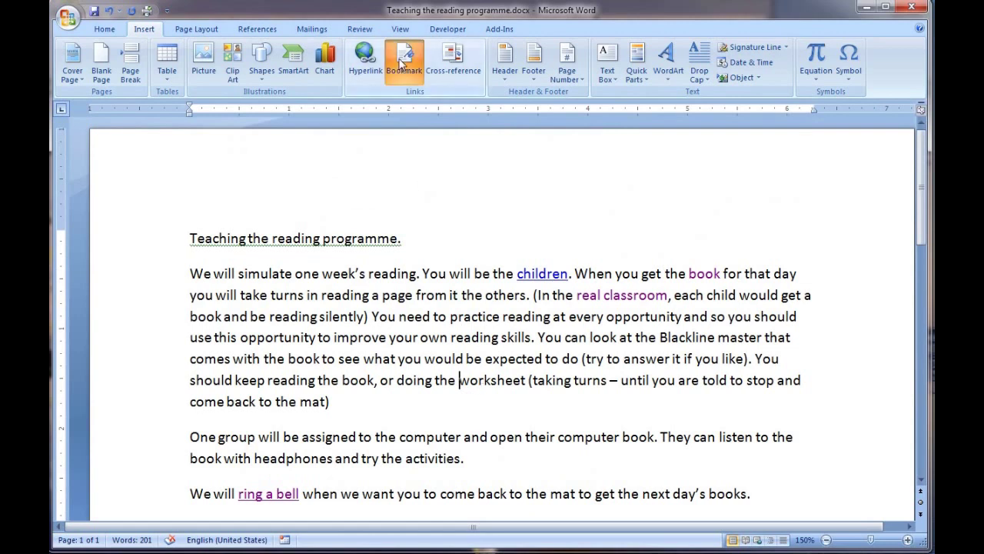
{"action": "left_click", "coordinate": [413, 162]}
{"action": "double_click", "coordinate": [413, 162]}
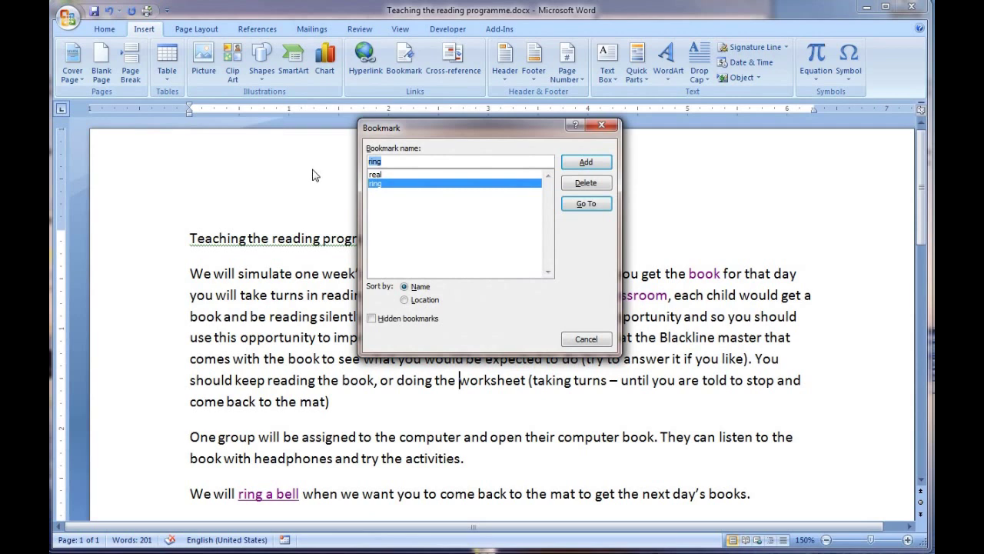
{"action": "type", "text": "work"}
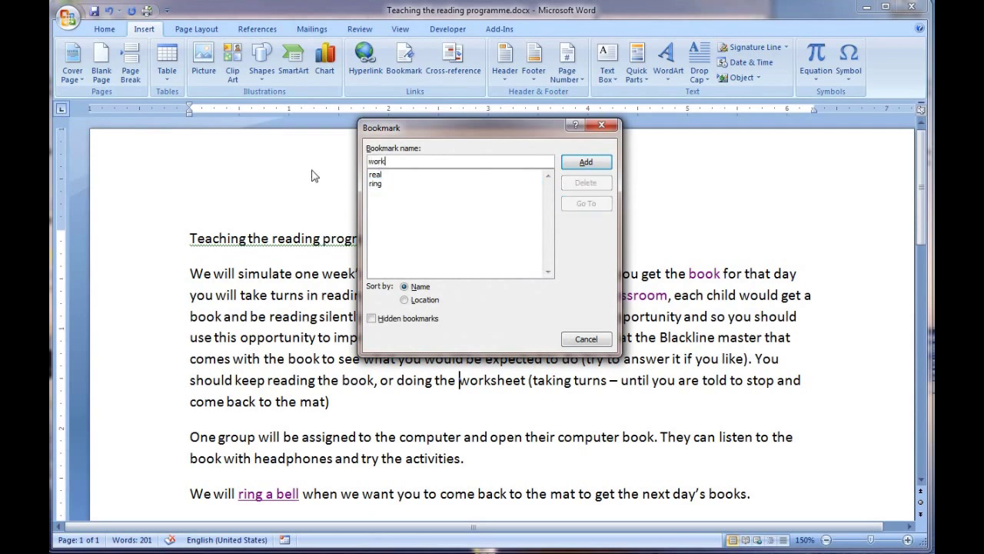
{"action": "type", "text": "sheet"}
{"action": "left_click", "coordinate": [586, 163]}
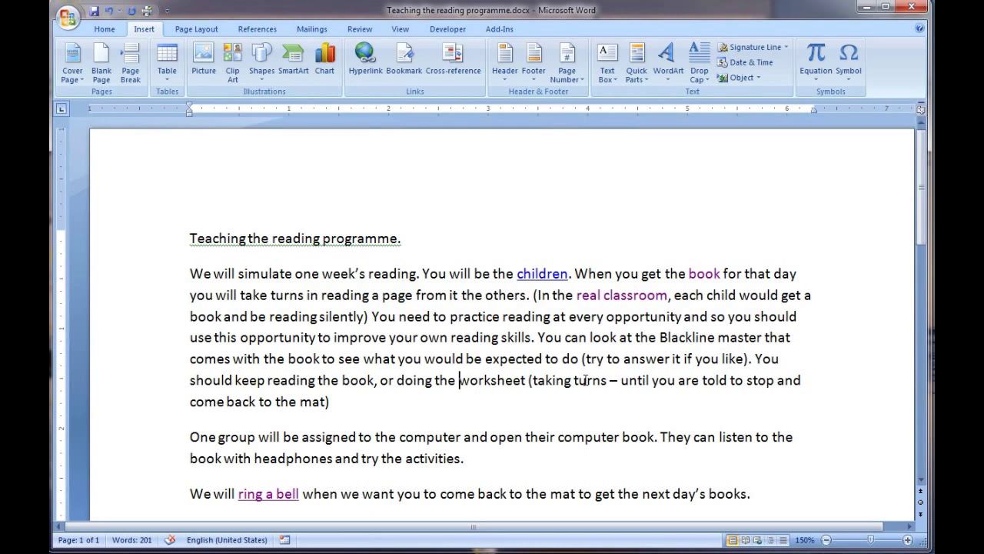
Turn off 'Use CTRL + Click to follow hyperlink' in Word Options > Advanced
{"action": "mouse_move", "coordinate": [611, 301]}
{"action": "left_click", "coordinate": [68, 23]}
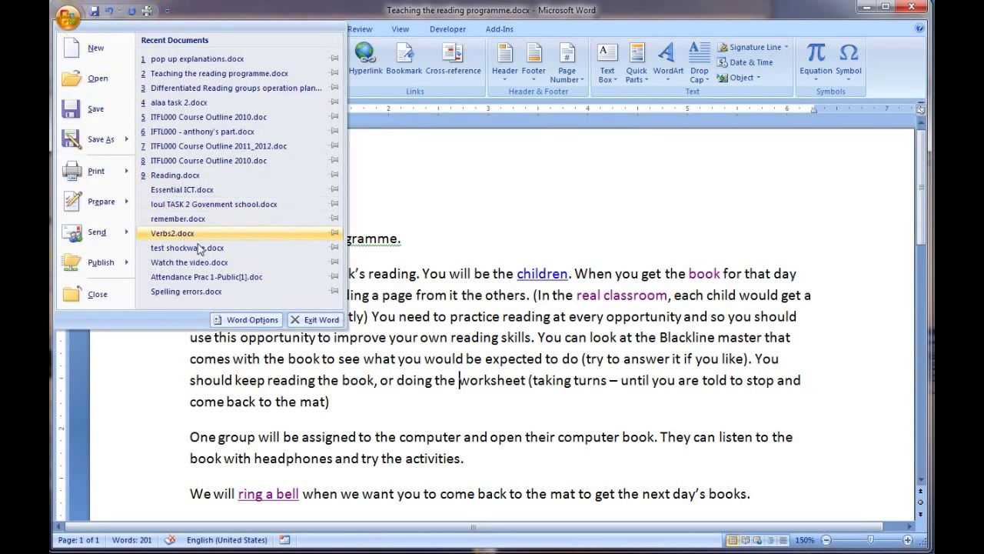
{"action": "left_click", "coordinate": [244, 323]}
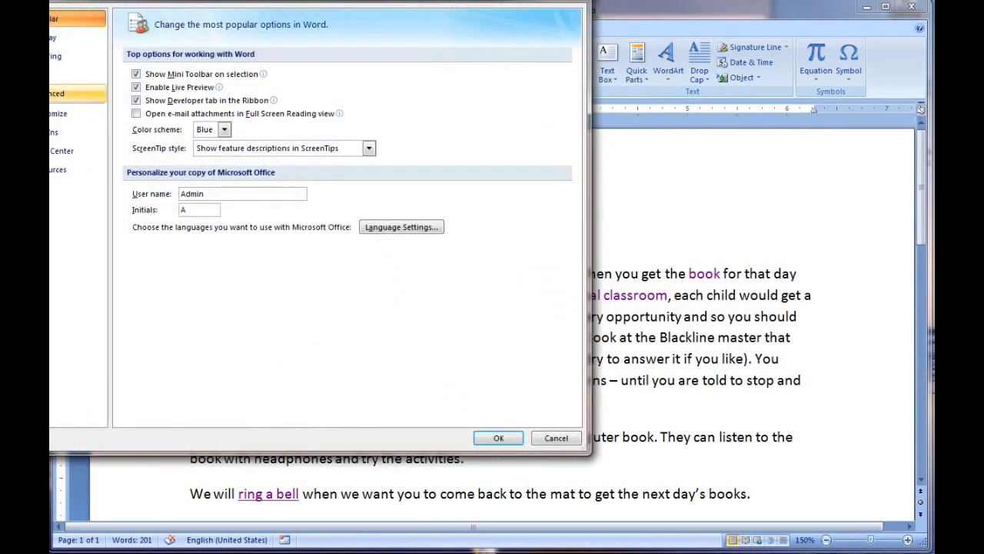
{"action": "left_click", "coordinate": [77, 93]}
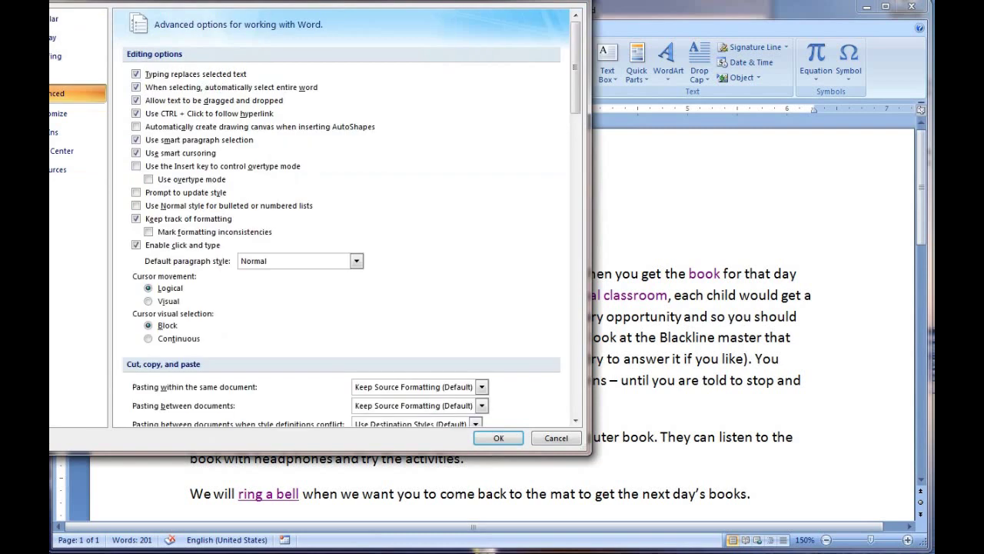
{"action": "left_click", "coordinate": [137, 114]}
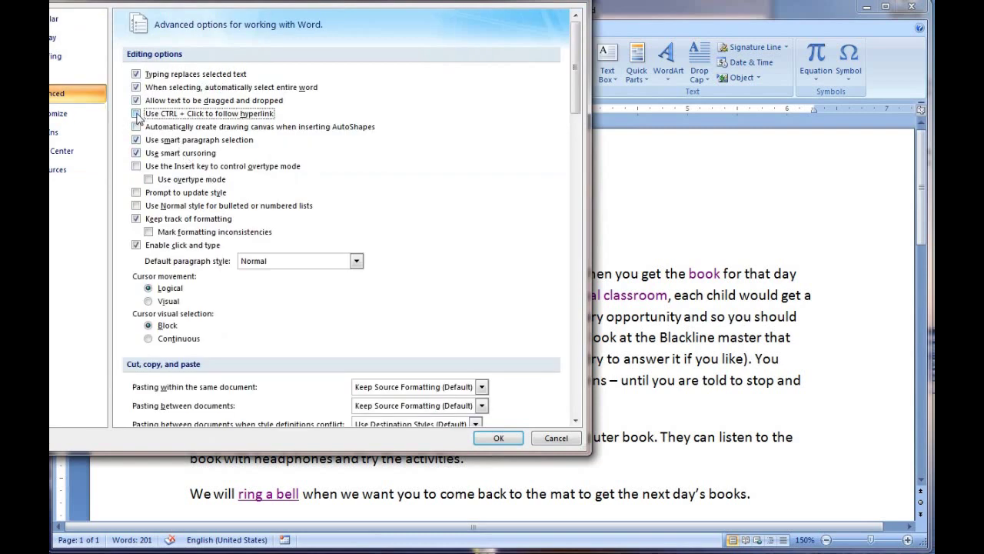
{"action": "left_click", "coordinate": [497, 438]}
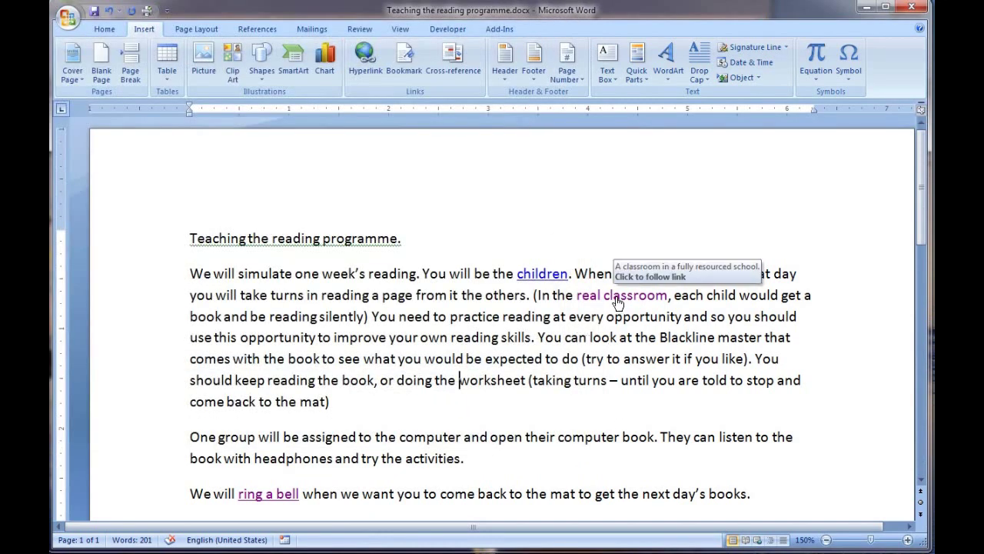
Follow the 'children' and 'ring a bell' links with plain single clicks
{"action": "mouse_move", "coordinate": [539, 285]}
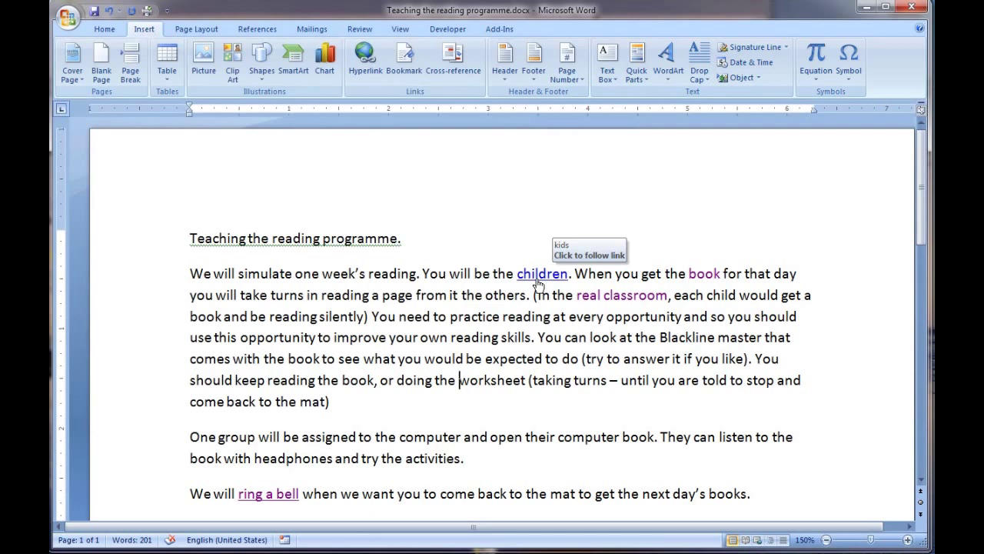
{"action": "key", "text": "ctrl+Home"}
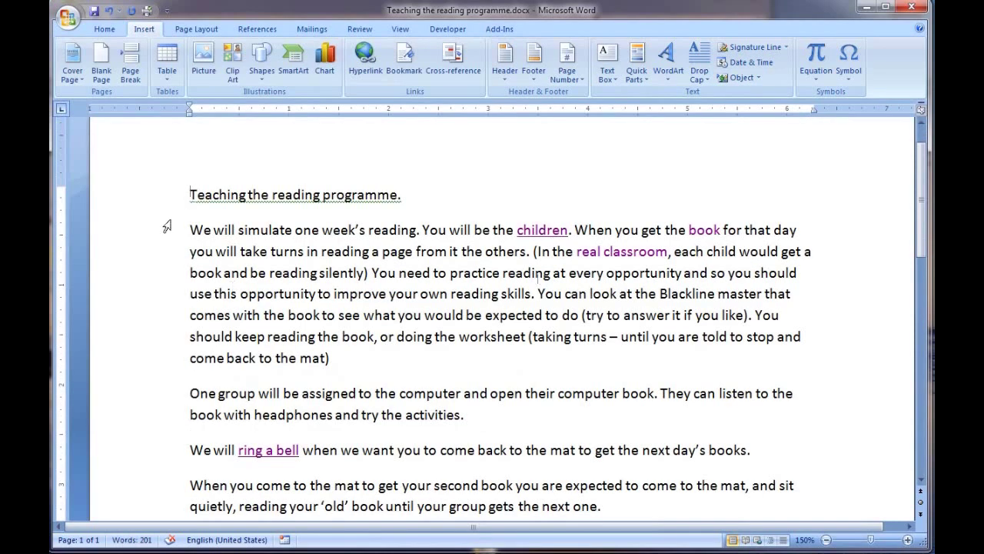
{"action": "left_click", "coordinate": [269, 452]}
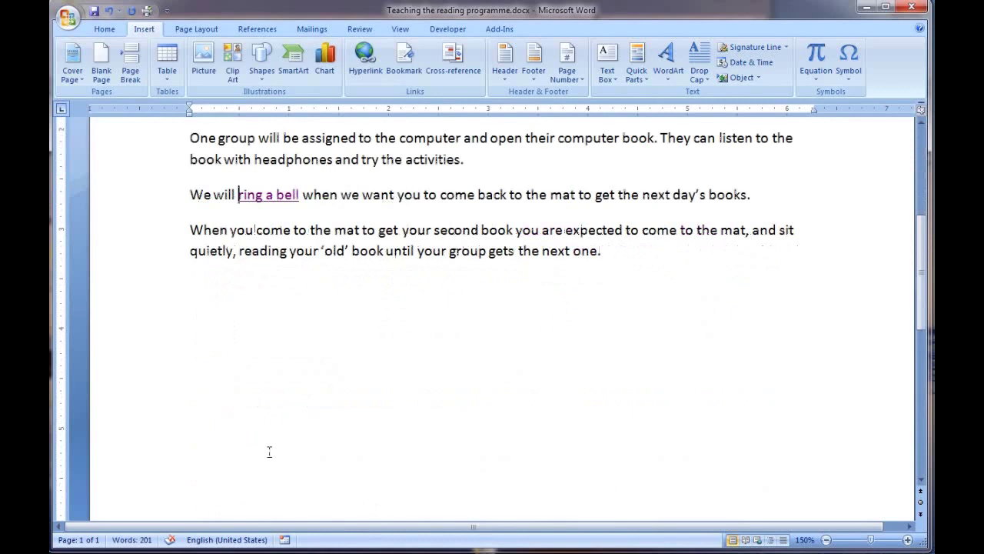
{"action": "scroll", "coordinate": [424, 200], "scroll_direction": "up", "scroll_amount": 5}
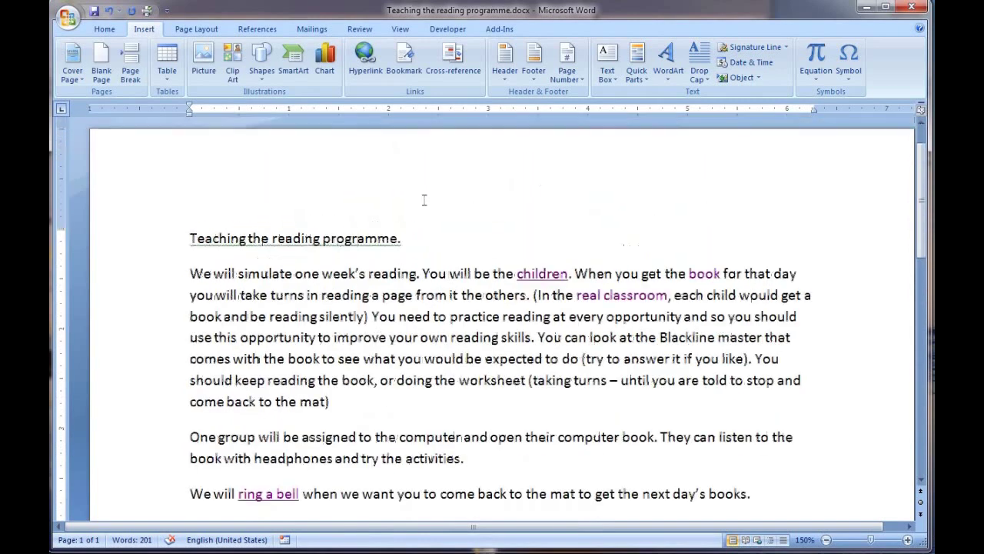
{"action": "scroll", "coordinate": [423, 200], "scroll_direction": "up", "scroll_amount": 1}
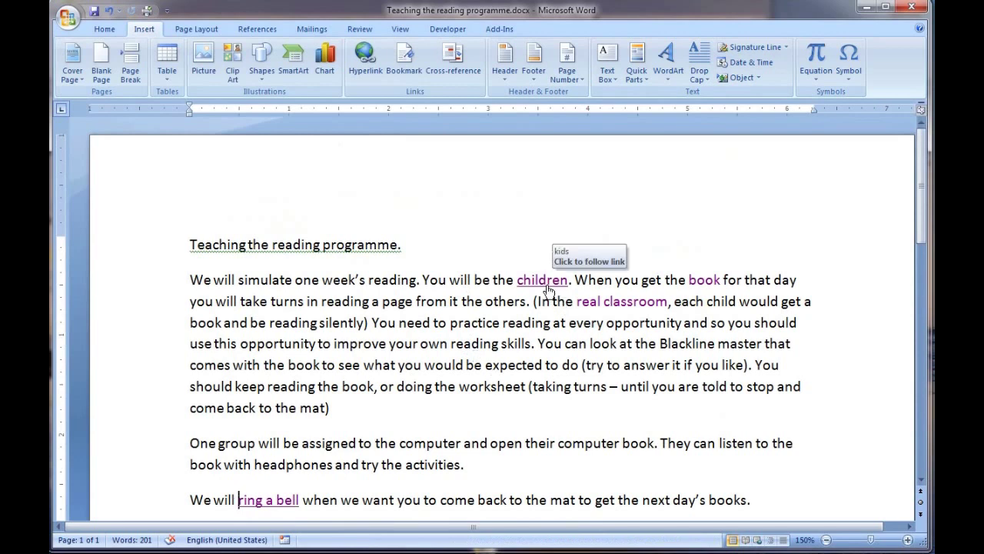
Re-enable 'Use CTRL + Click to follow hyperlink' in Word Options > Advanced
{"action": "left_click", "coordinate": [67, 17]}
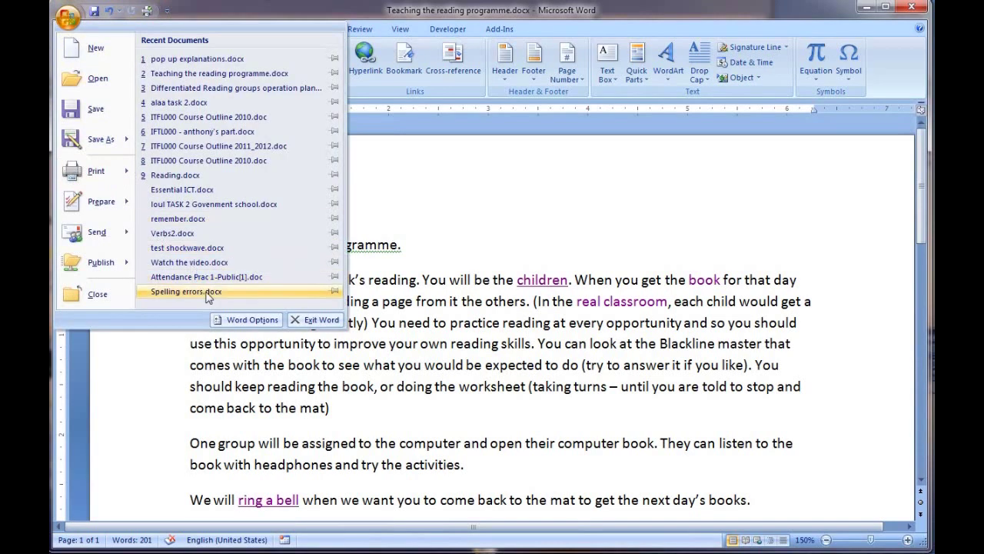
{"action": "left_click", "coordinate": [238, 319]}
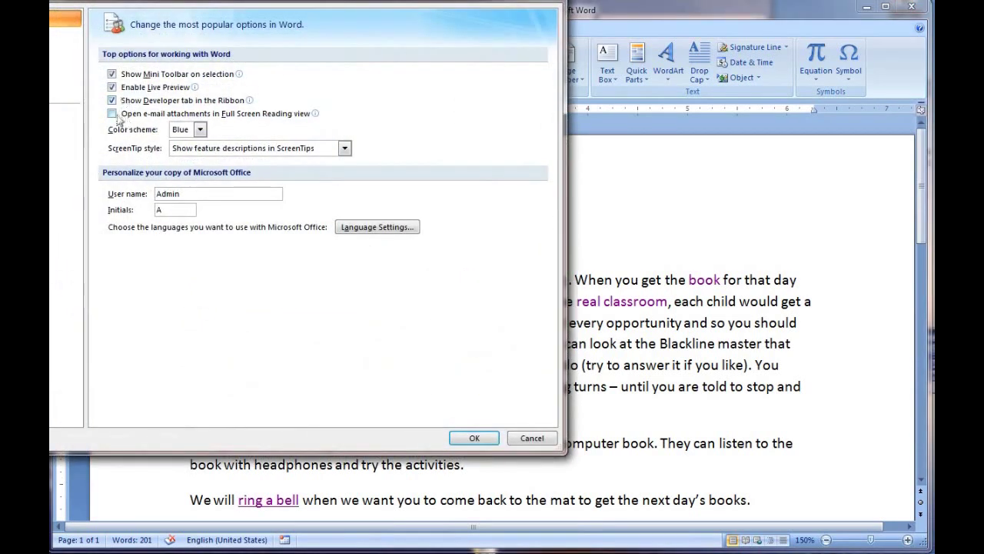
{"action": "left_click", "coordinate": [66, 93]}
{"action": "left_click", "coordinate": [111, 114]}
{"action": "left_click", "coordinate": [460, 439]}
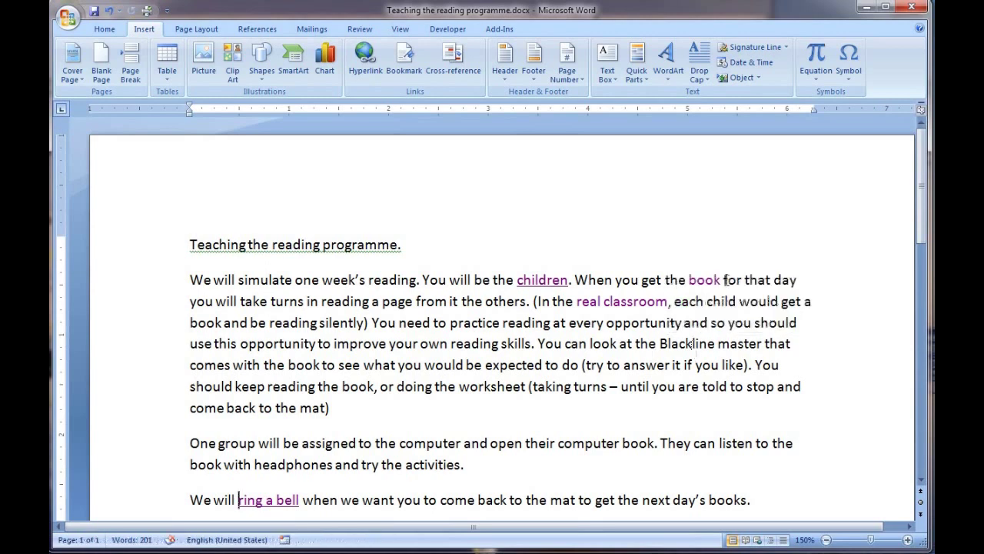
{"action": "mouse_move", "coordinate": [714, 279]}
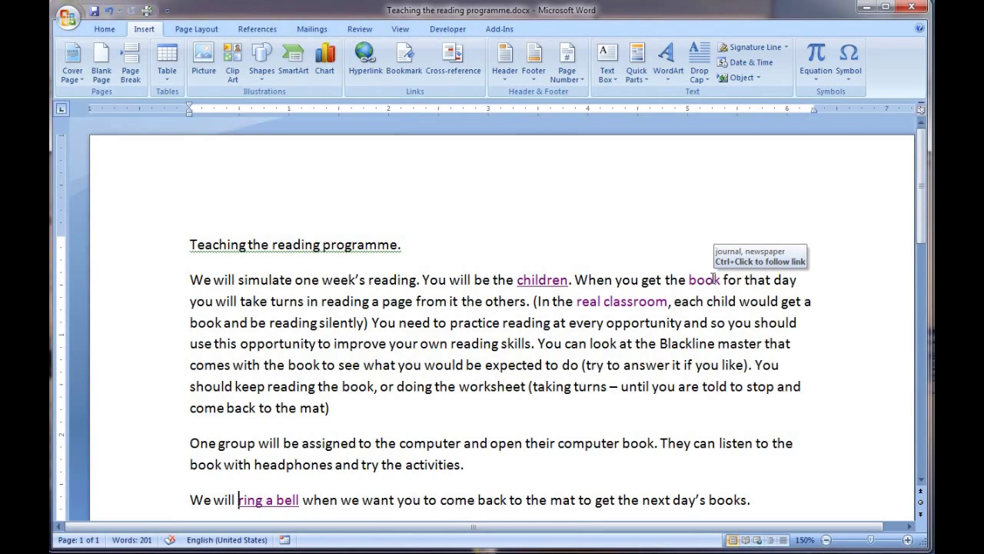